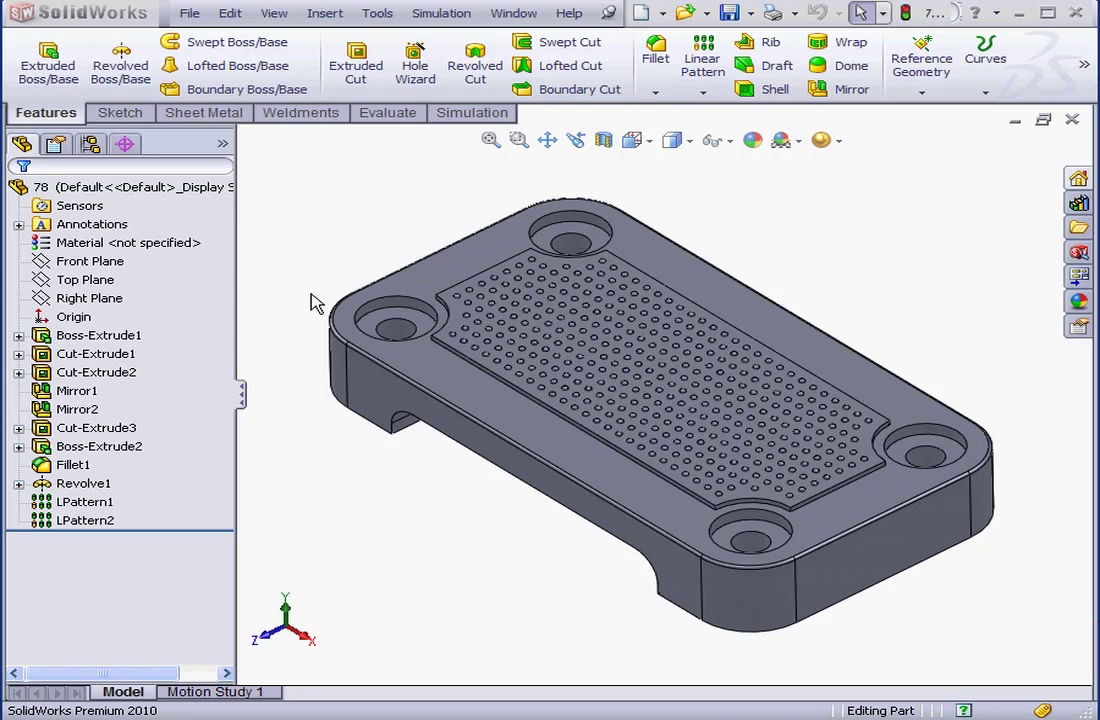
Inspect the Fillet1, Revolve1, LPattern1 and LPattern2 features on the plate
click(76, 466)
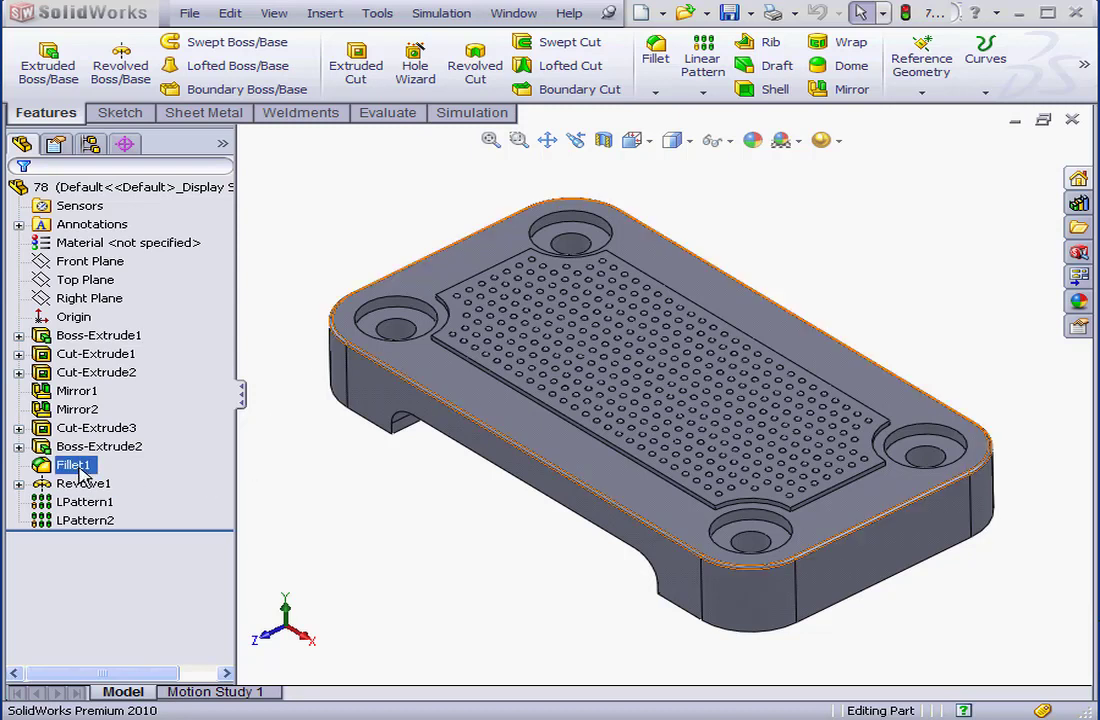
click(83, 483)
click(84, 502)
click(86, 520)
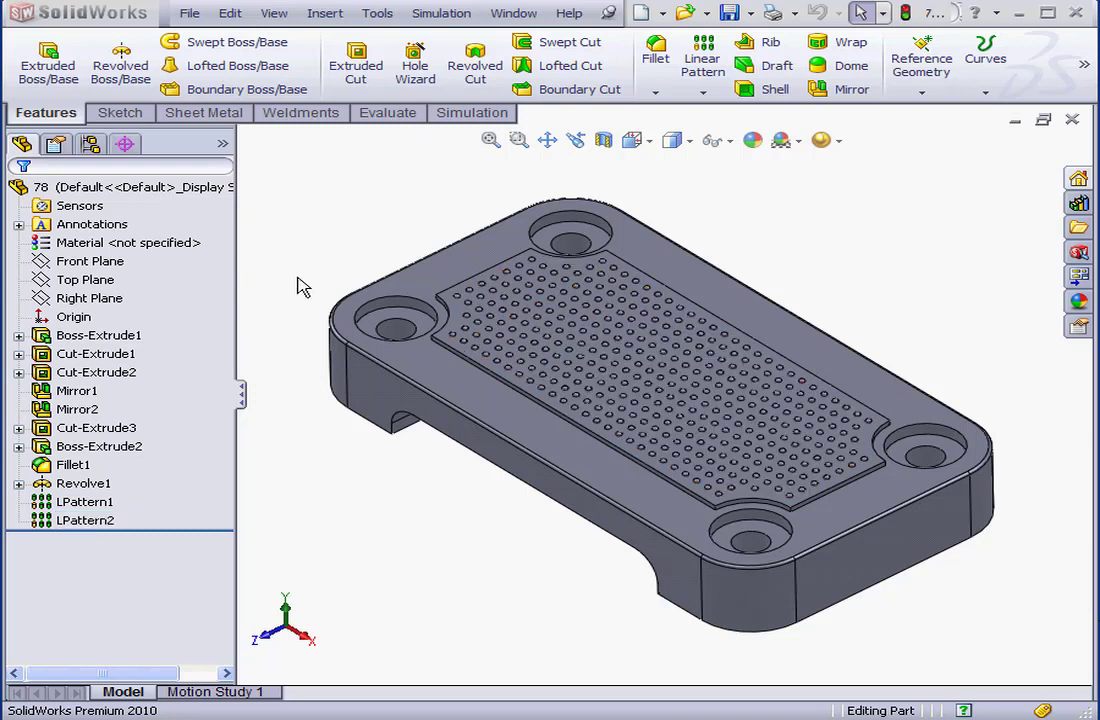
Create a new static study named Study 1 through the Study Advisor
click(440, 112)
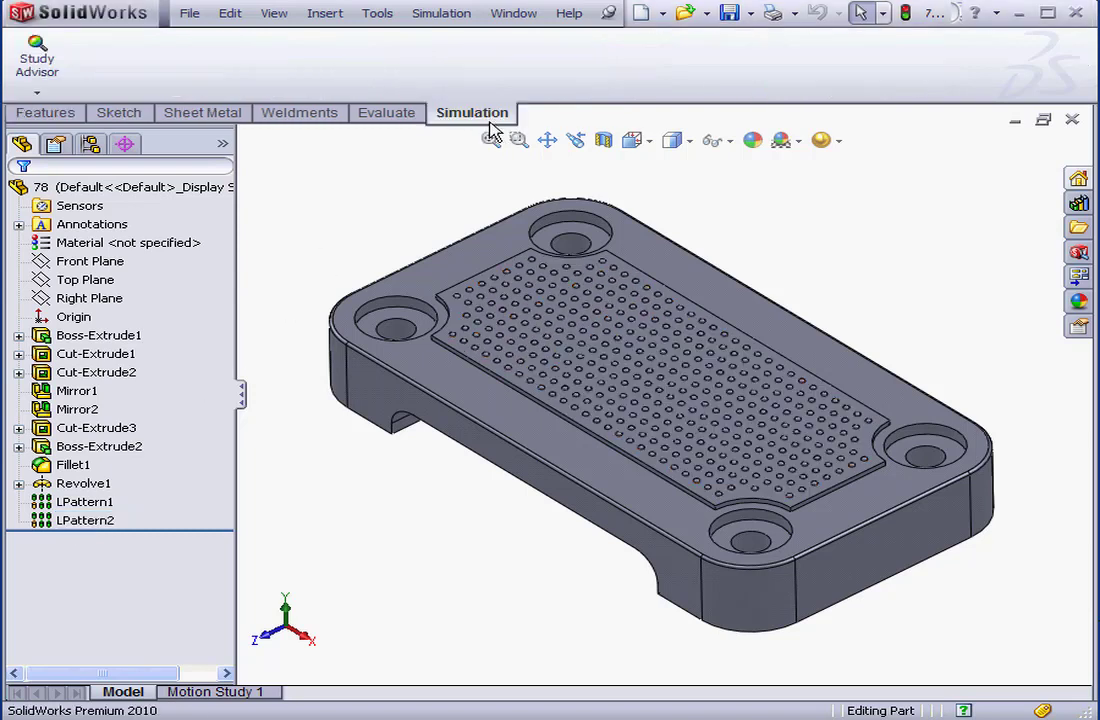
click(37, 92)
click(46, 138)
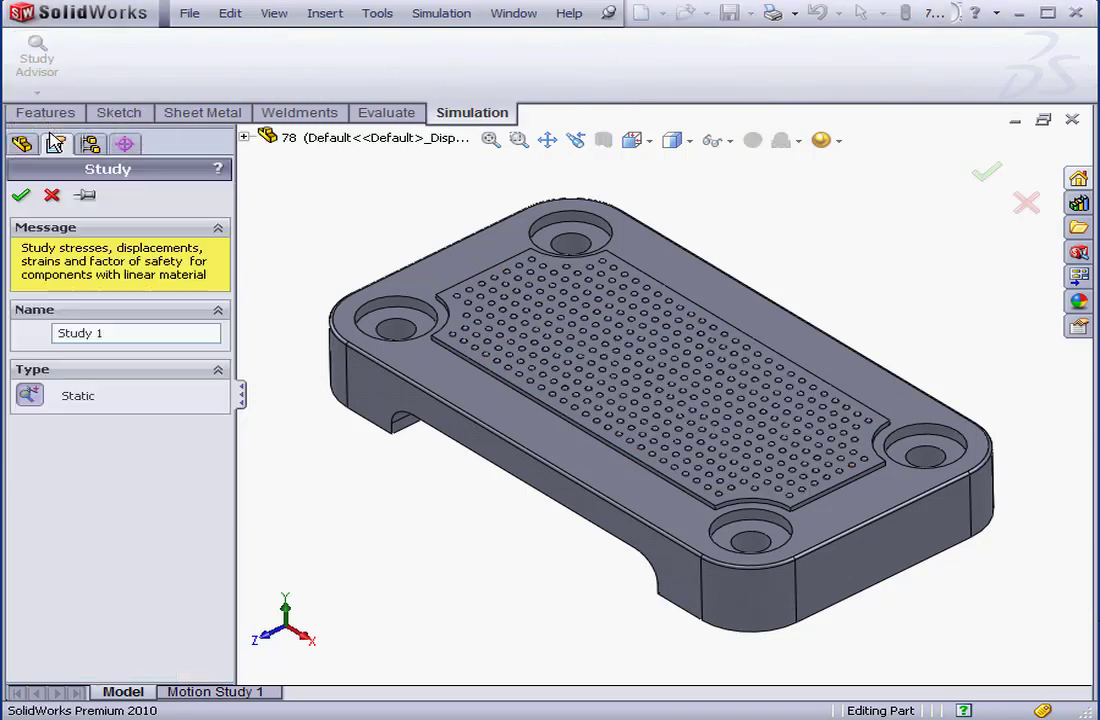
click(22, 196)
Assign AISI 1020 steel as the part's material
right_click(60, 355)
click(82, 358)
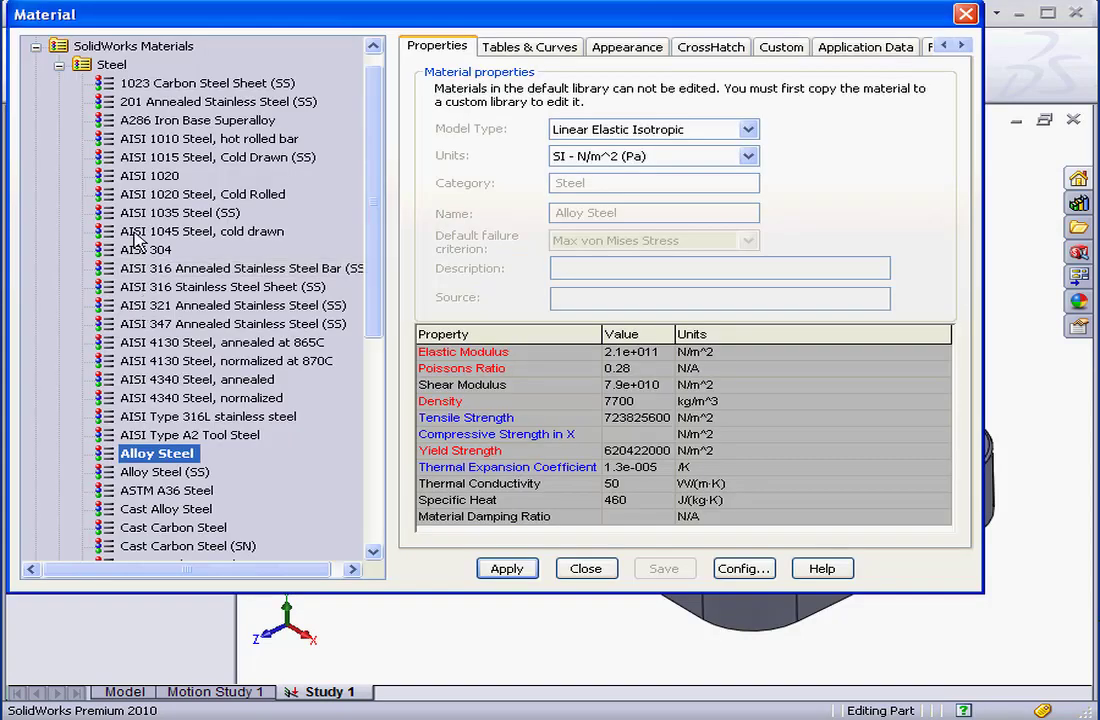
click(122, 172)
click(509, 566)
click(590, 570)
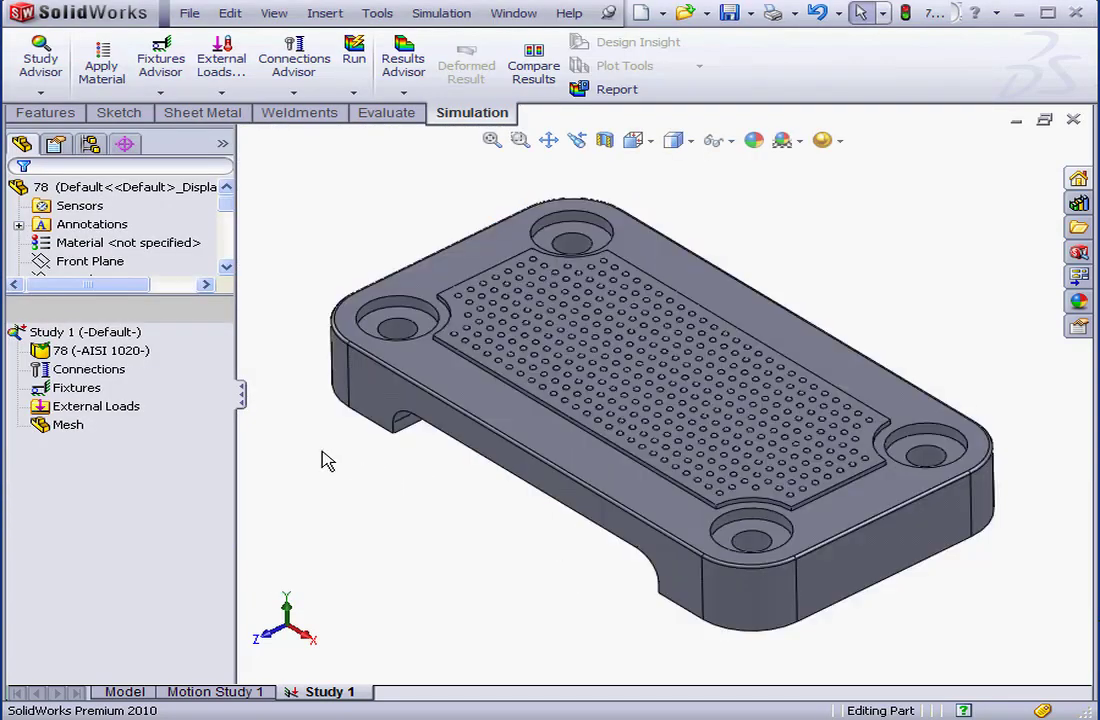
Add a Fixed Geometry fixture on the left, top, bottom and right counterbore hole faces
right_click(93, 388)
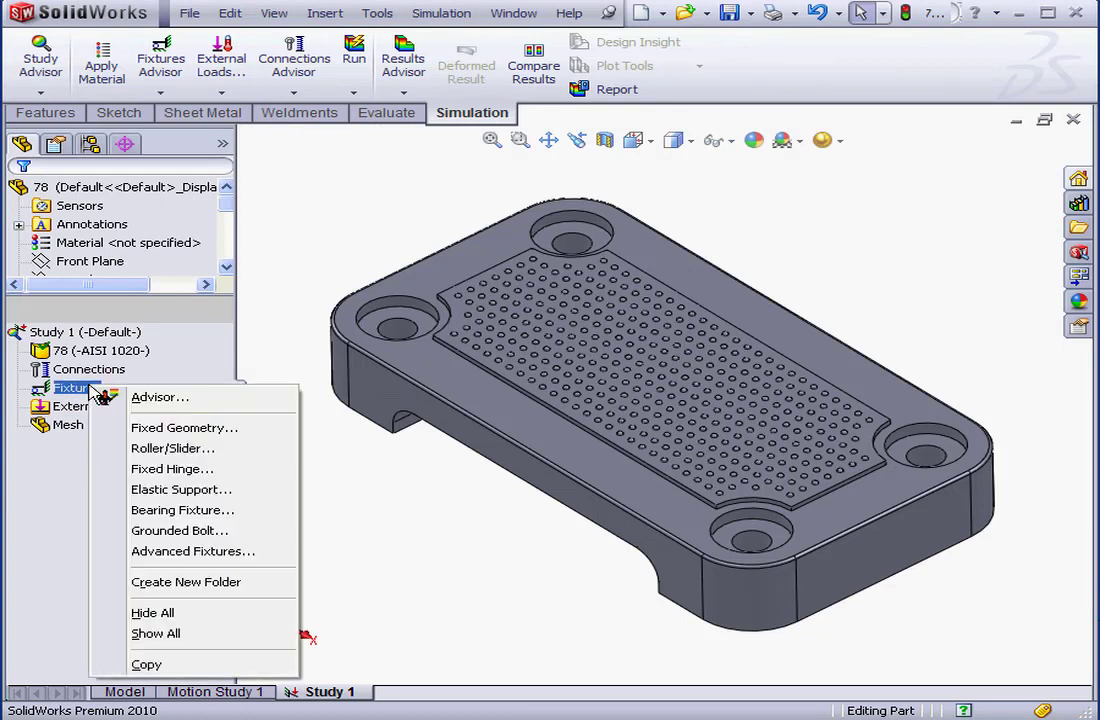
click(160, 428)
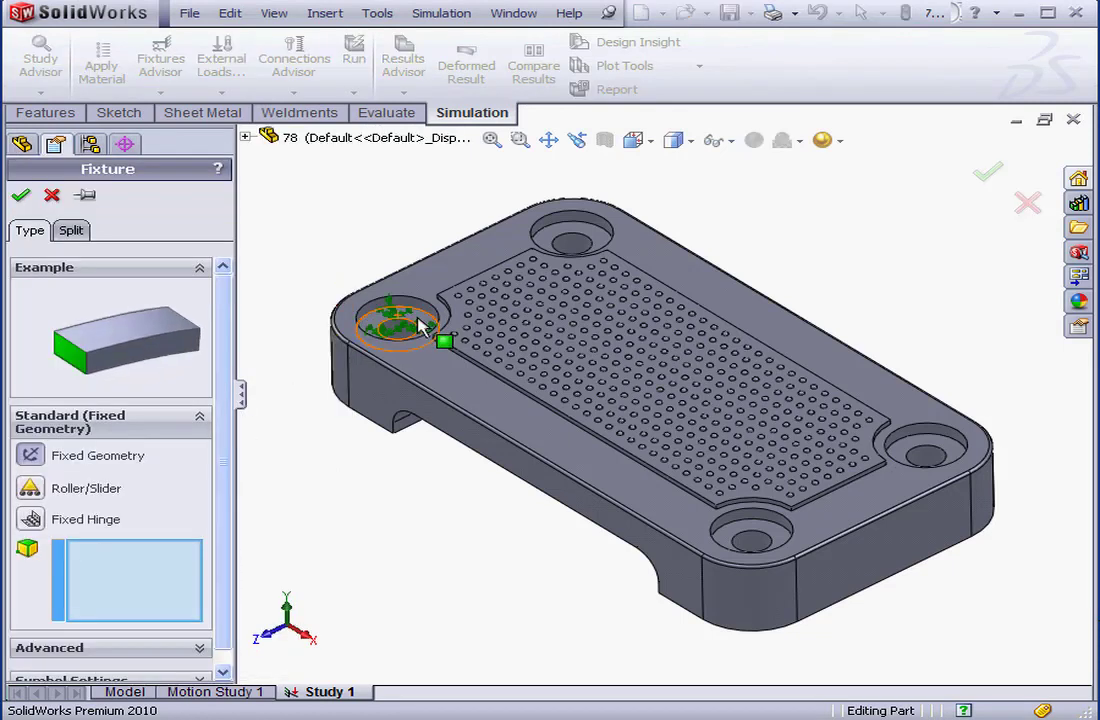
click(418, 322)
click(595, 238)
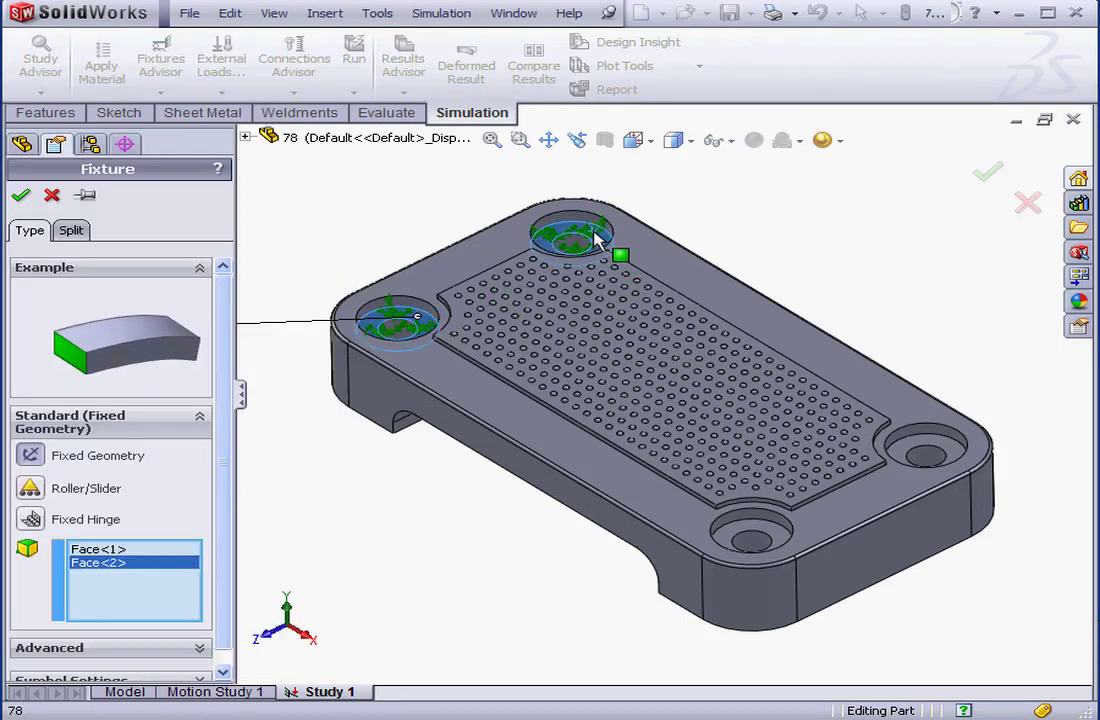
click(783, 543)
click(950, 455)
click(380, 400)
click(20, 196)
Apply a 10000 lbf normal force to the plate's bottom face
right_click(90, 430)
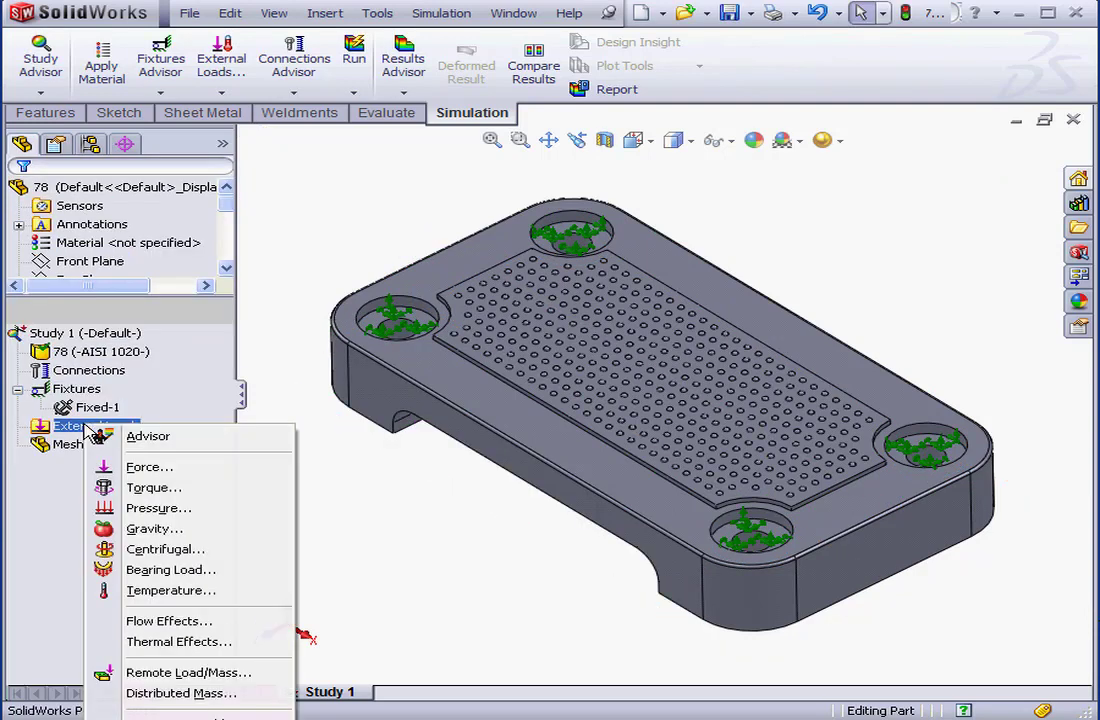
click(143, 467)
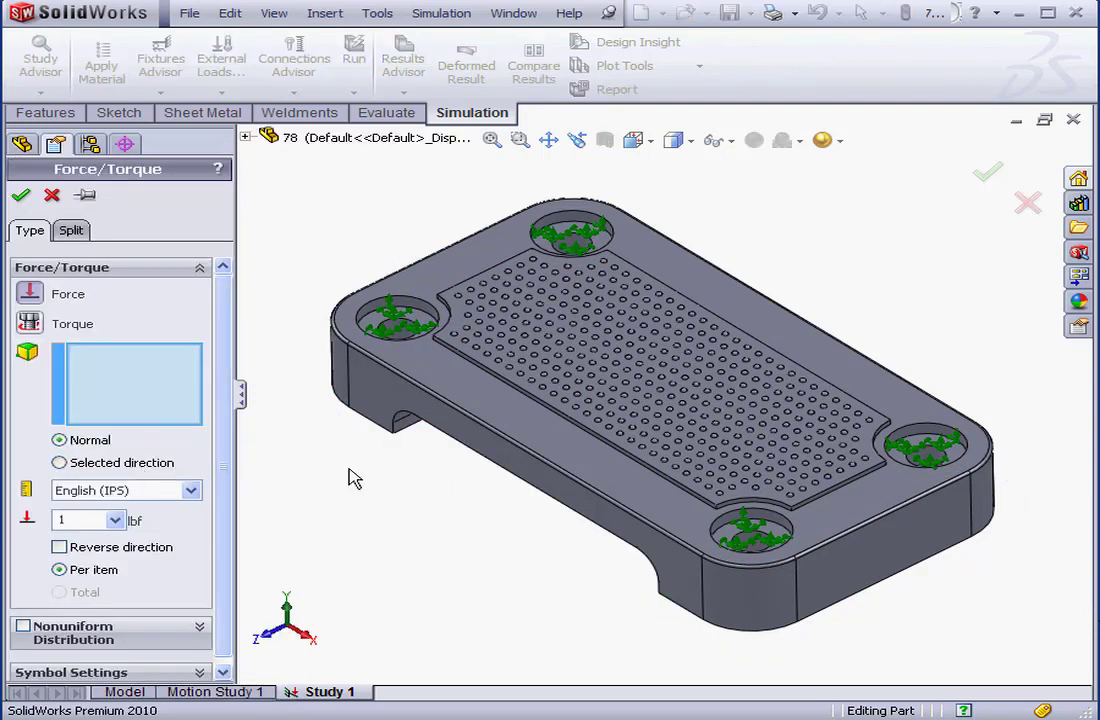
click(505, 445)
middle_drag(505, 445, 633, 408)
click(633, 408)
middle_drag(609, 361, 442, 422)
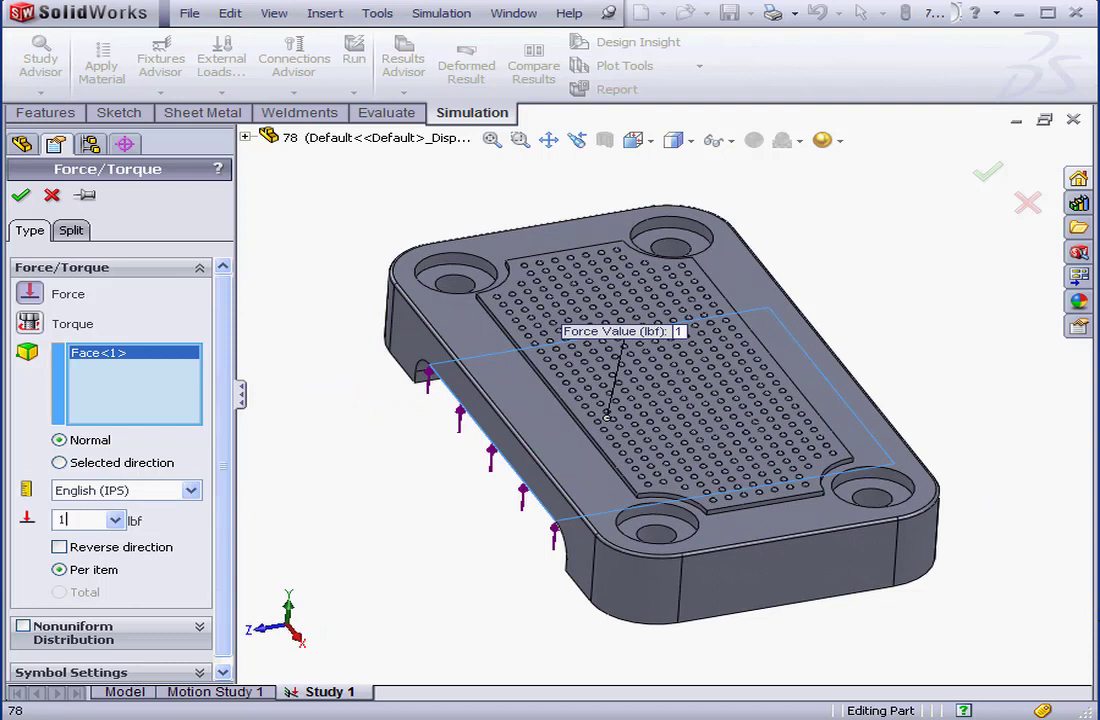
text(0000)
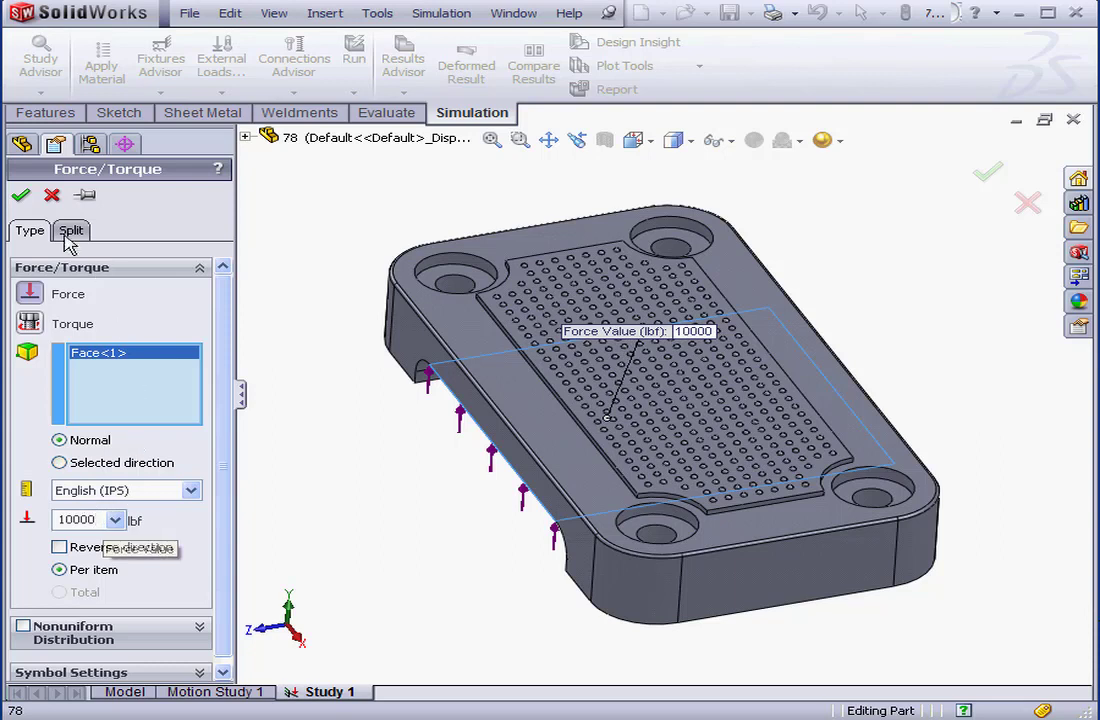
click(20, 195)
Create a solid mesh of the plate at the default density
right_click(76, 466)
click(115, 497)
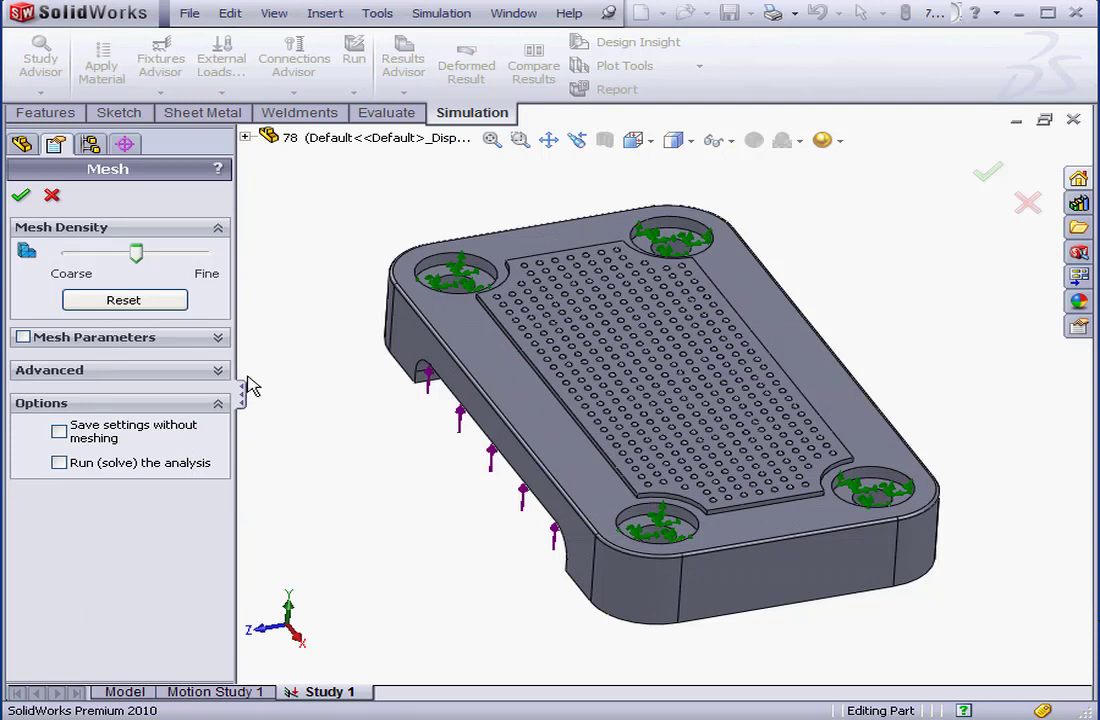
click(20, 195)
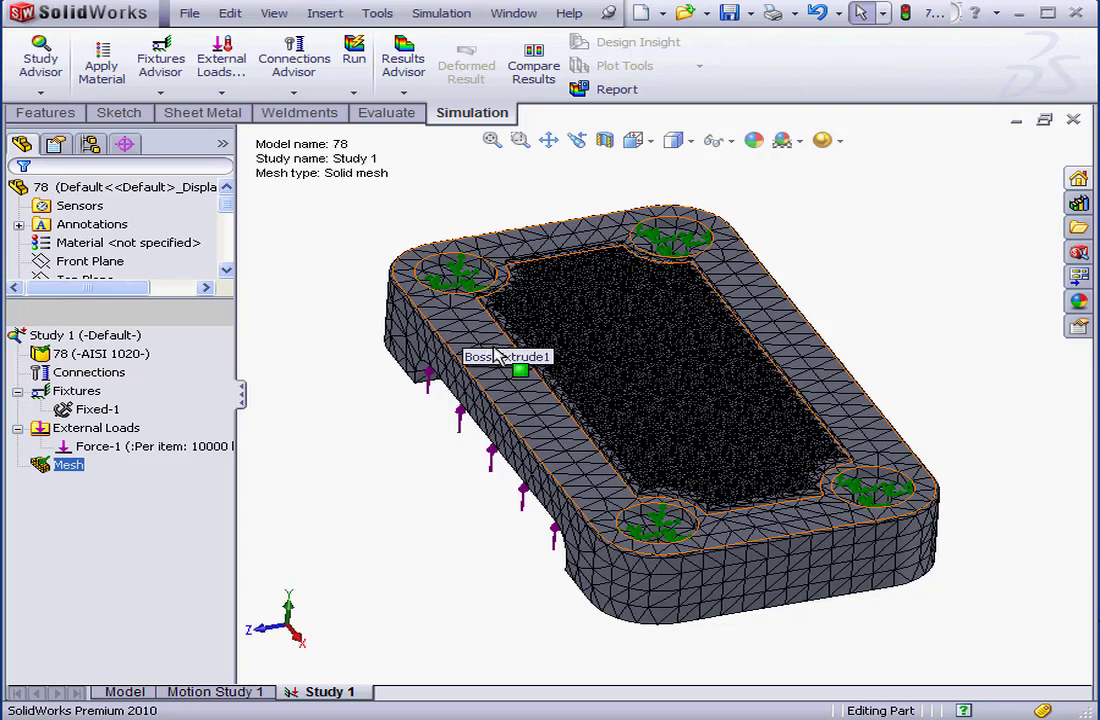
Review the mesh details: 7.70312 mm elements, 78059 elements, 122593 nodes
right_click(77, 466)
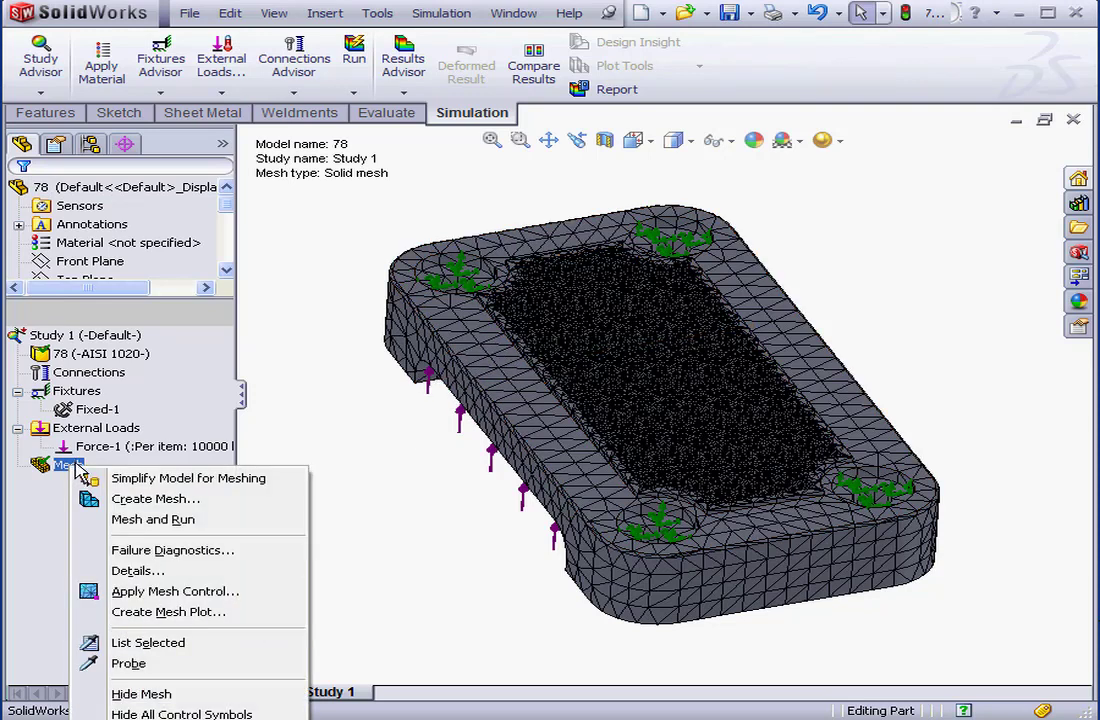
click(140, 572)
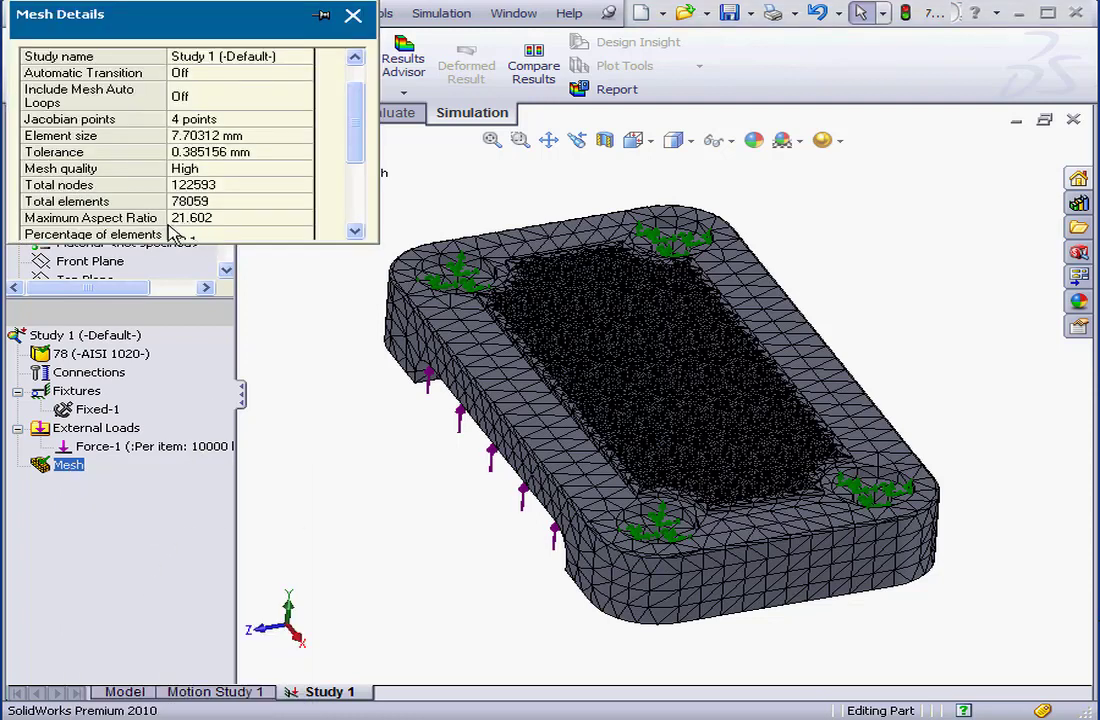
click(353, 17)
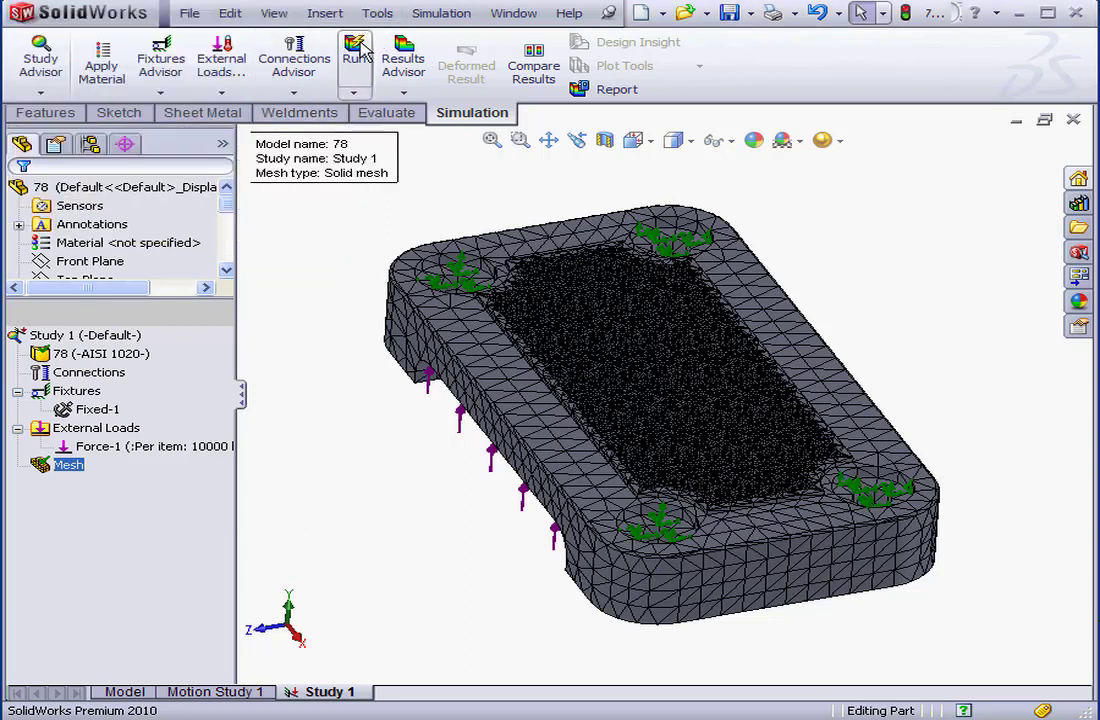
Run Study 1 and display the Displacement1 plot, peaking at 8.710e-002 mm
click(357, 50)
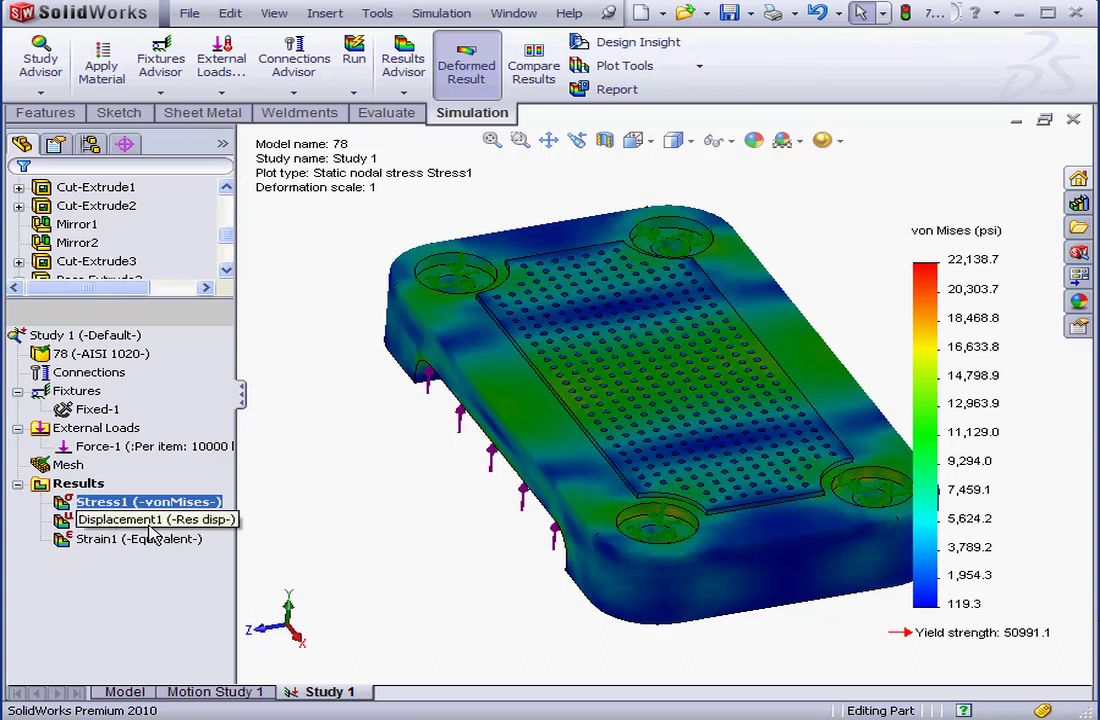
double_click(120, 520)
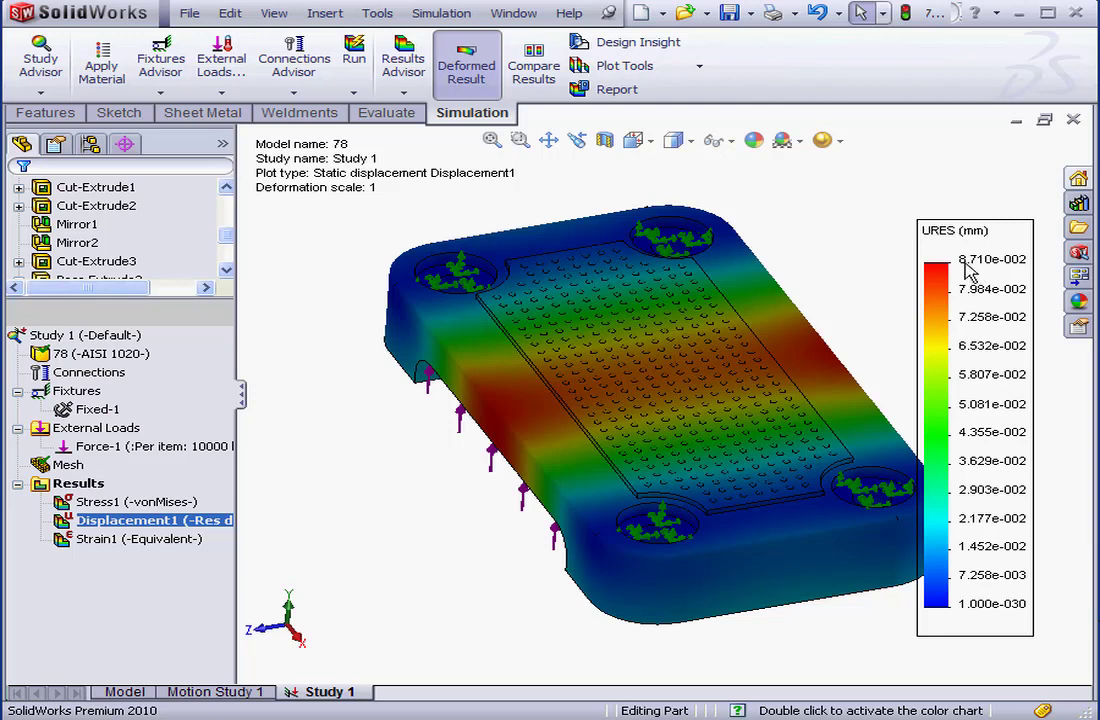
Suppress Fillet1, Revolve1, LPattern1 and LPattern2 in the FeatureManager tree
click(118, 693)
click(110, 522)
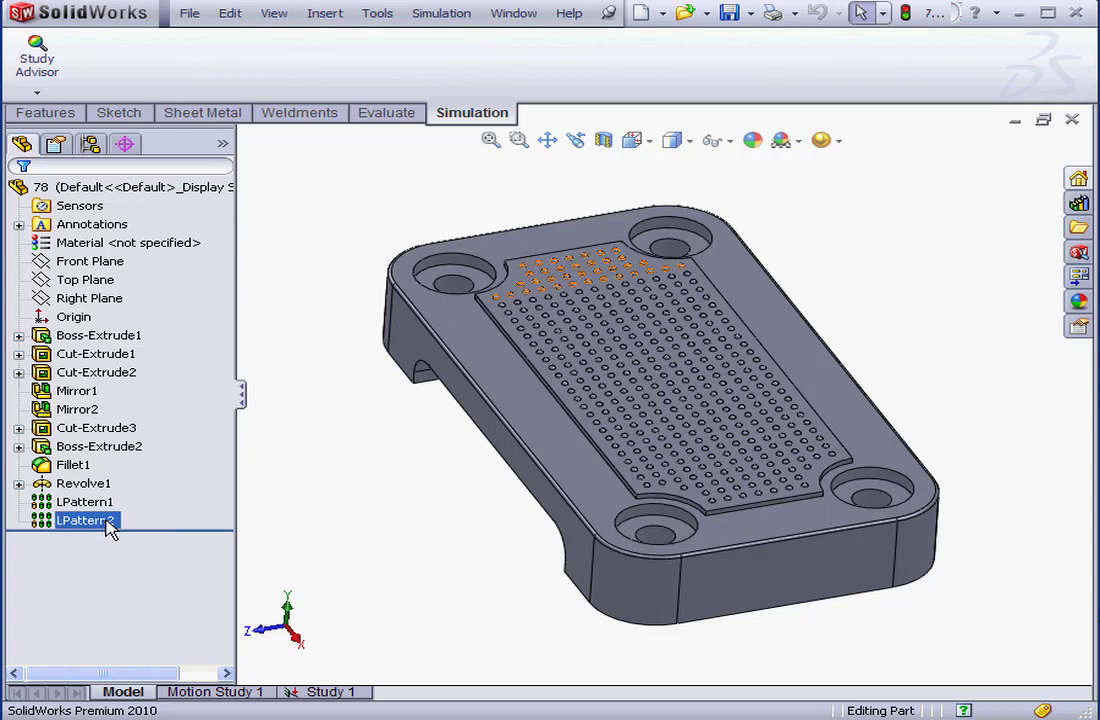
click(72, 465)
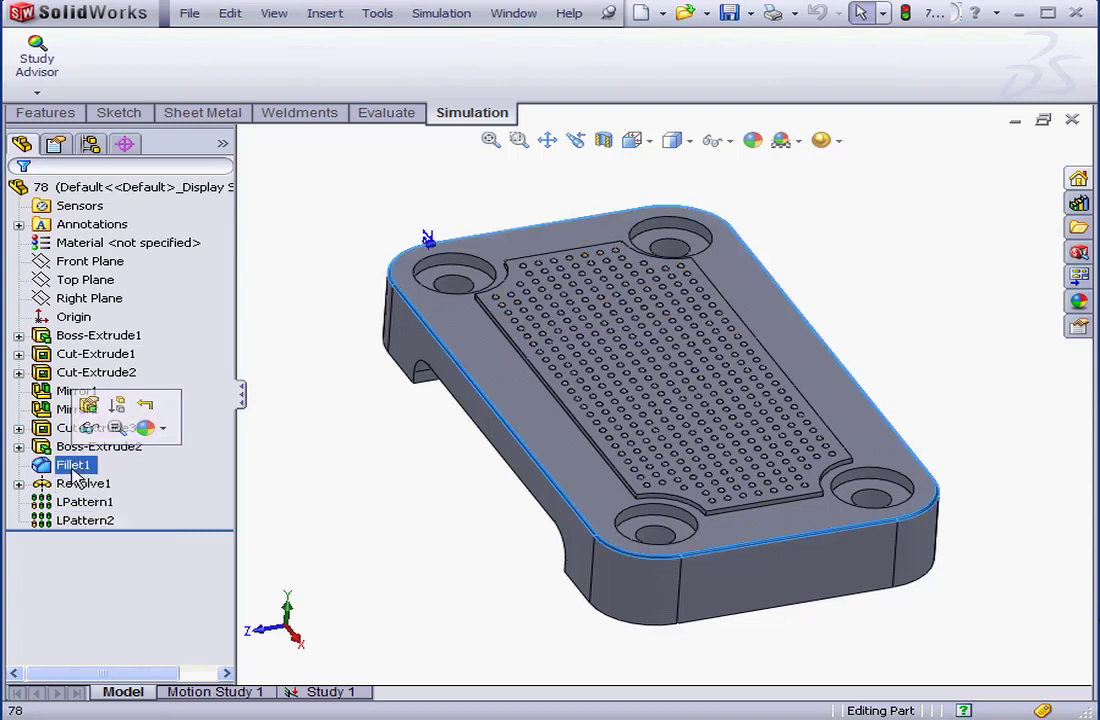
right_click(80, 484)
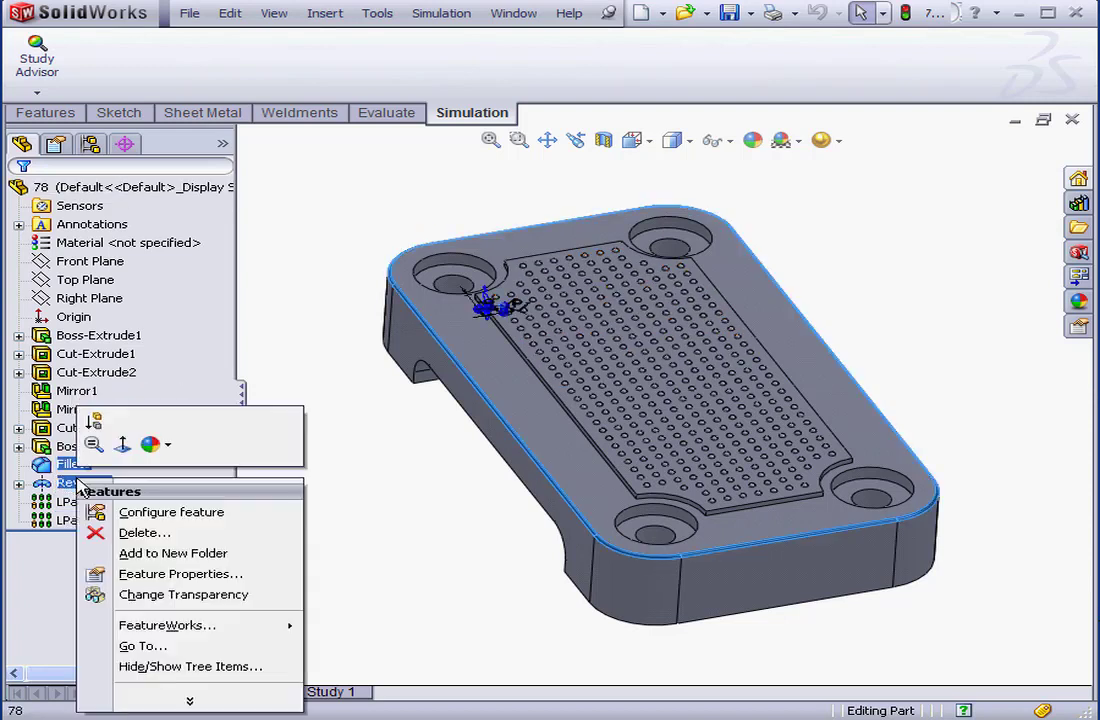
click(96, 422)
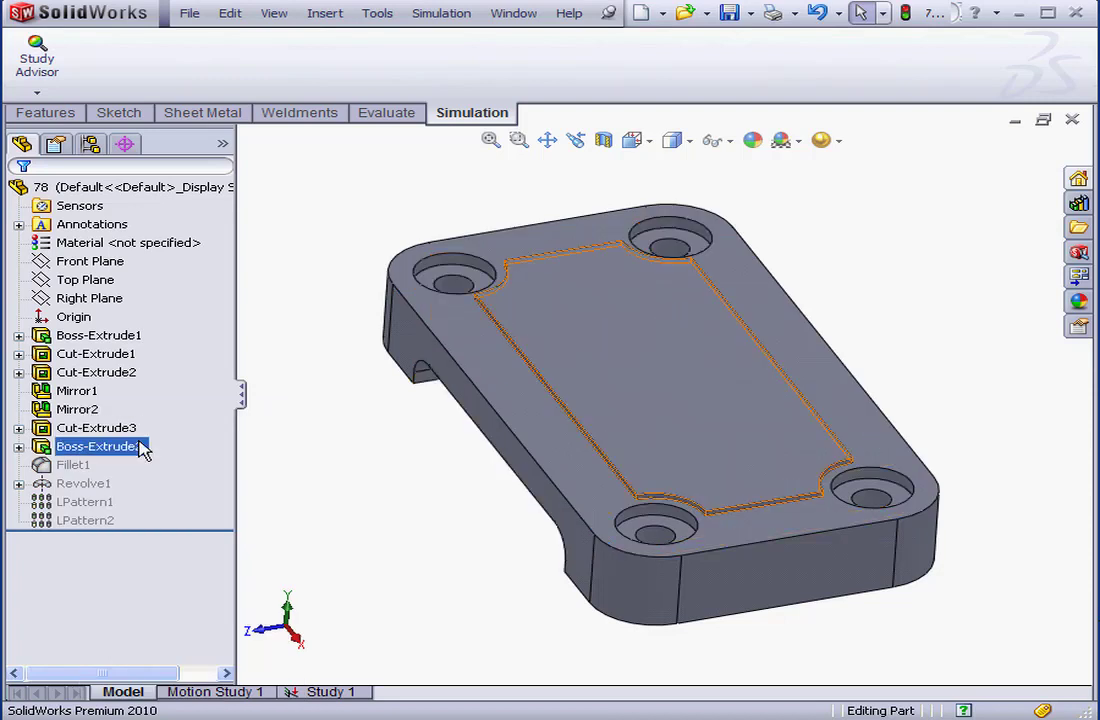
Check that LPattern2, LPattern1 and Revolve1 show as suppressed, then clear the selection
click(104, 522)
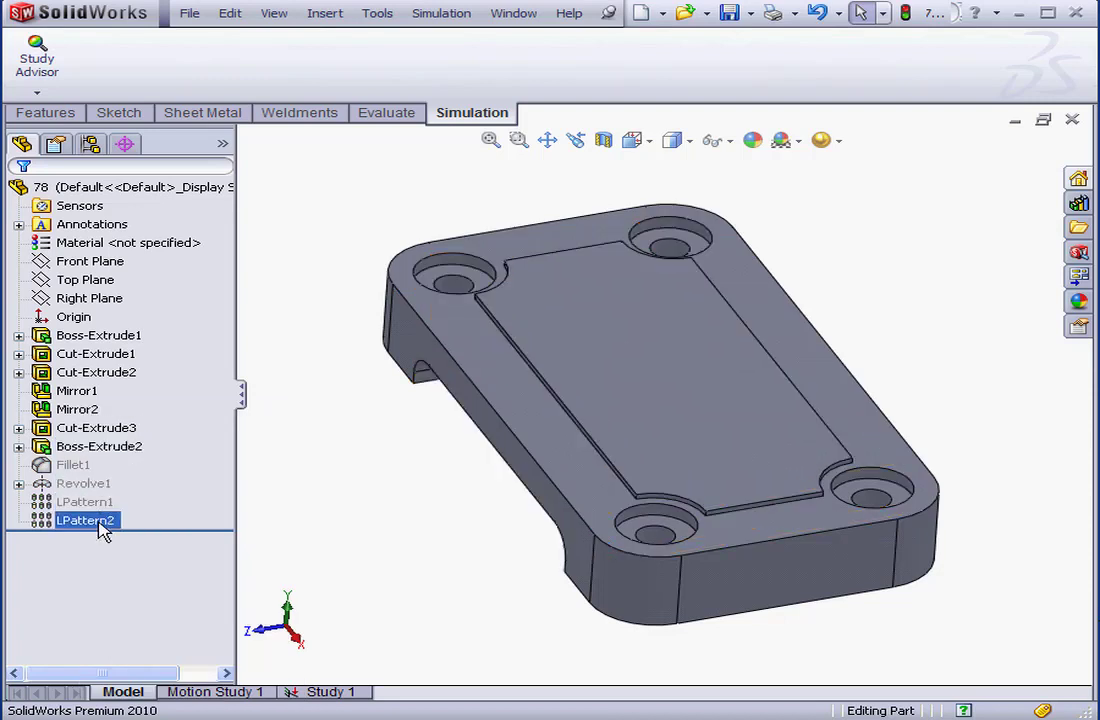
click(93, 504)
click(78, 486)
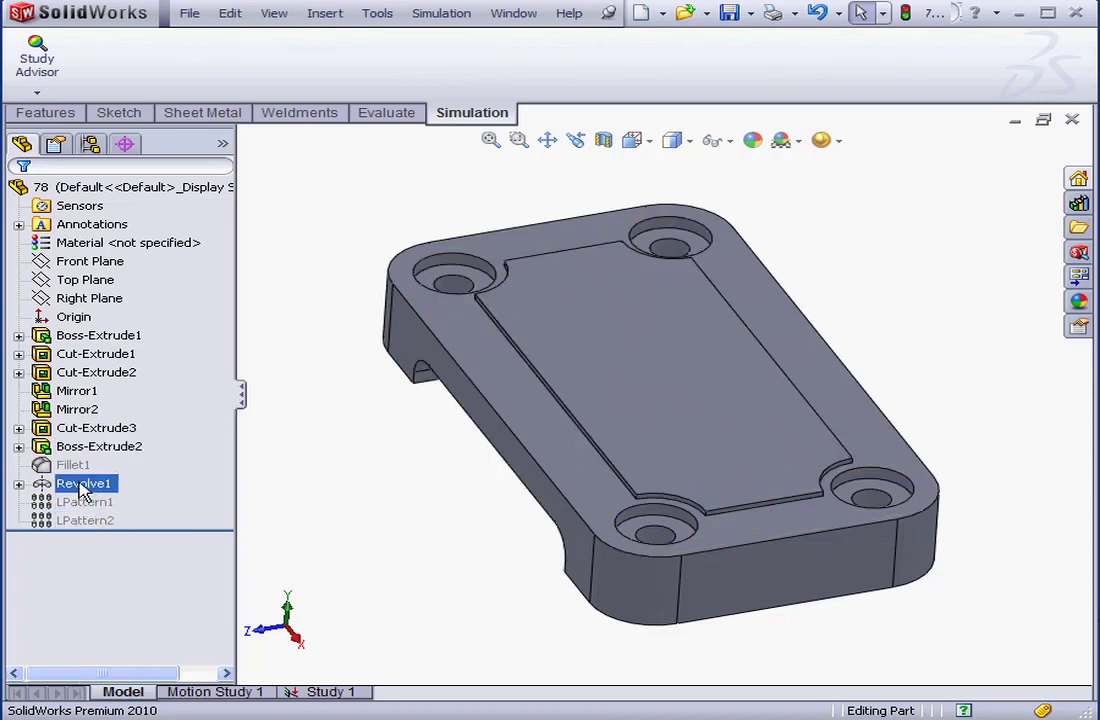
click(95, 504)
click(101, 522)
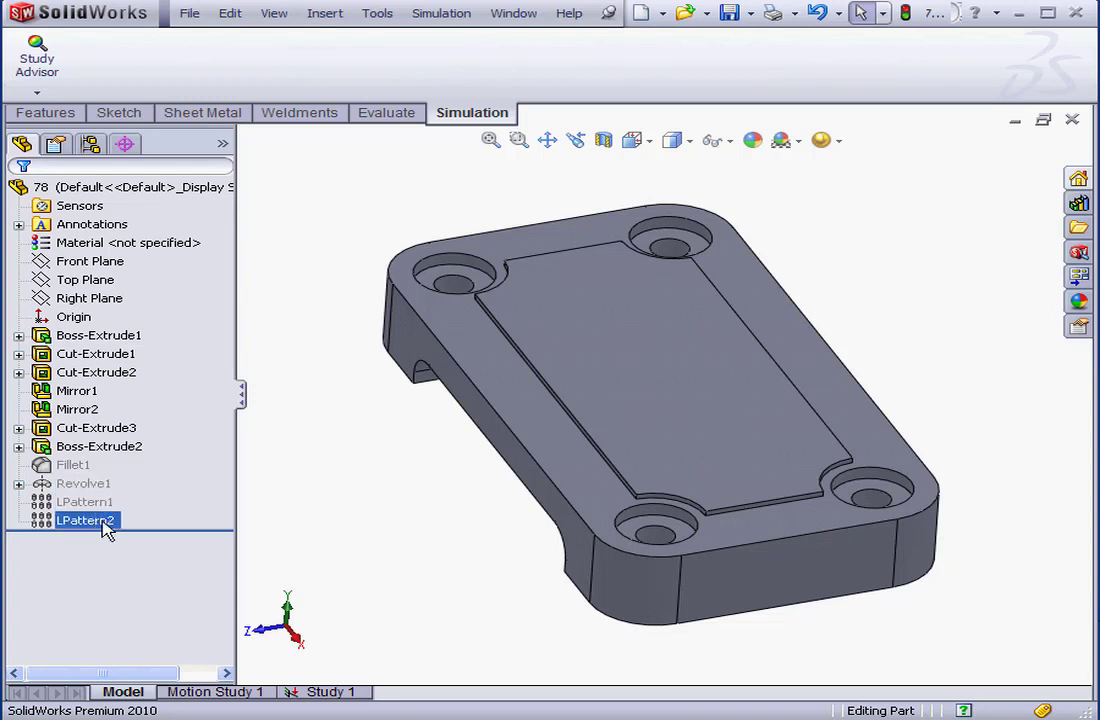
click(183, 546)
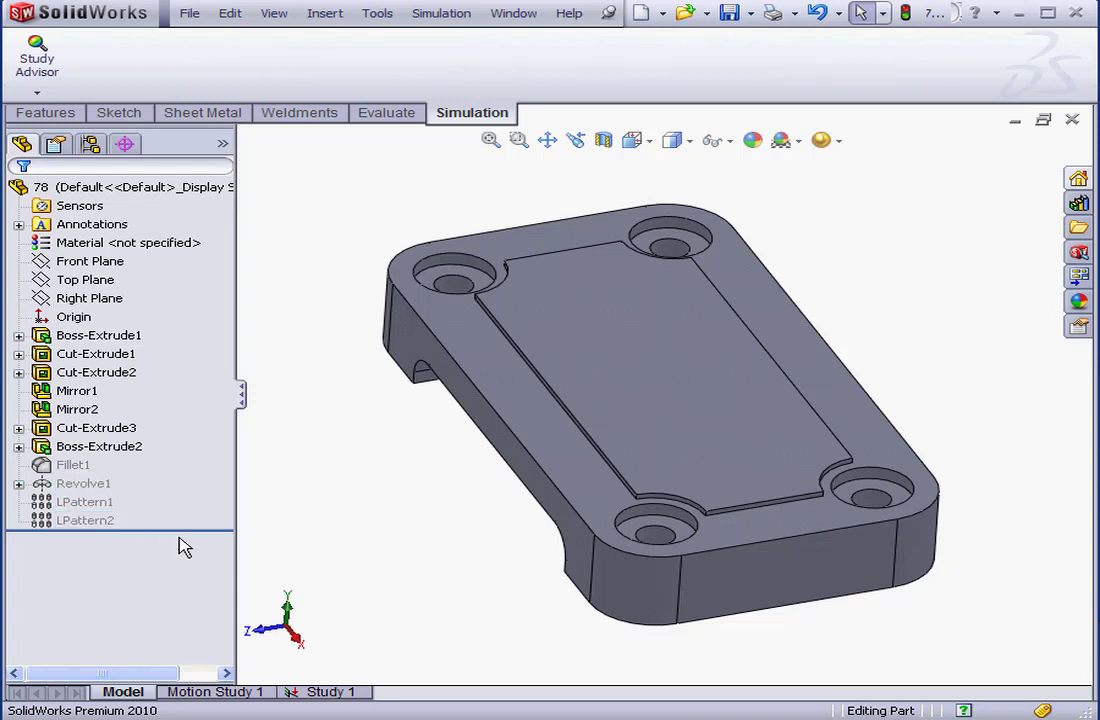
Remesh Study 1 at reset default density, then view details: 8988 elements, 14623 nodes
click(338, 692)
click(104, 488)
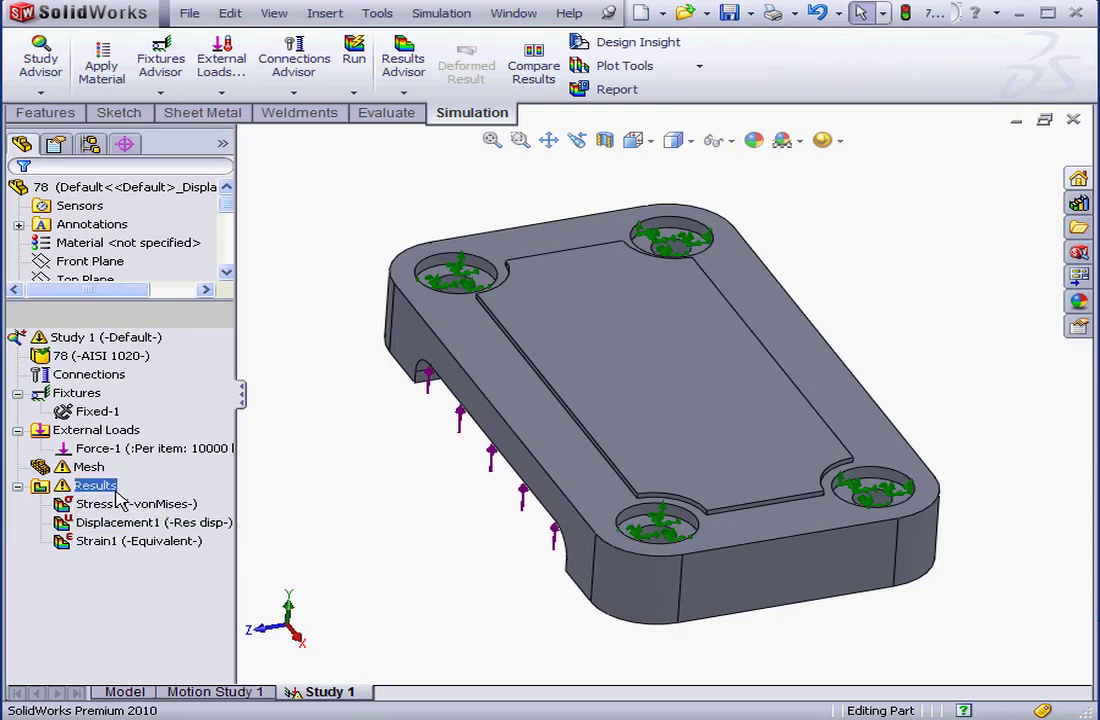
right_click(100, 488)
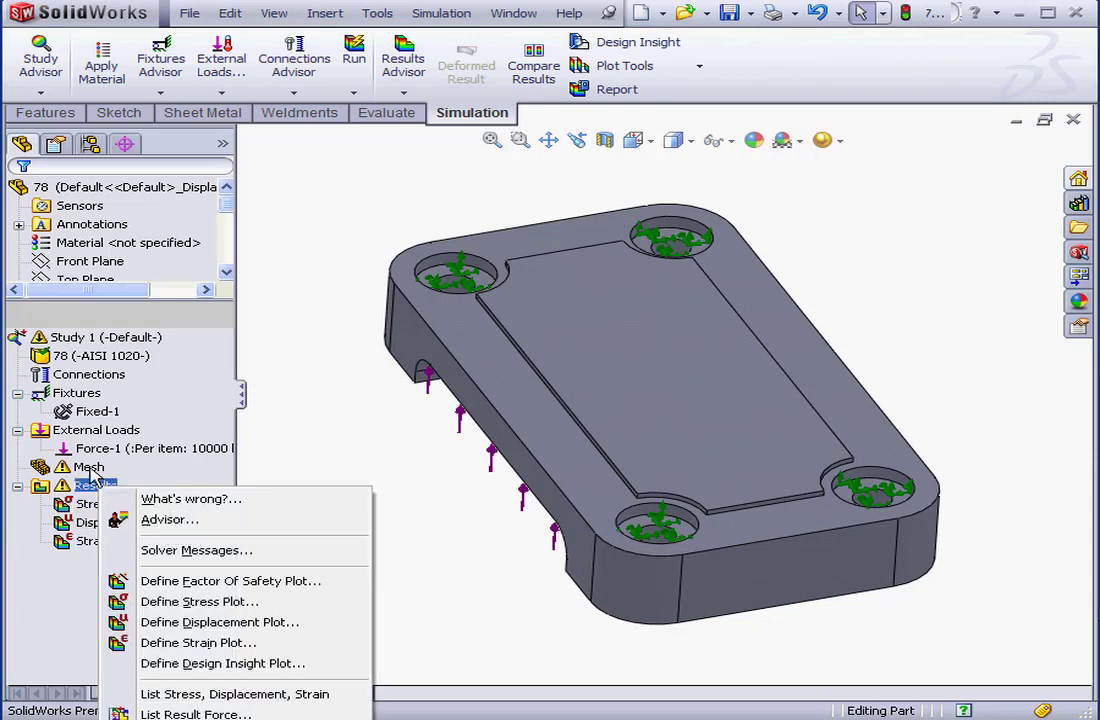
click(100, 467)
right_click(123, 467)
click(176, 520)
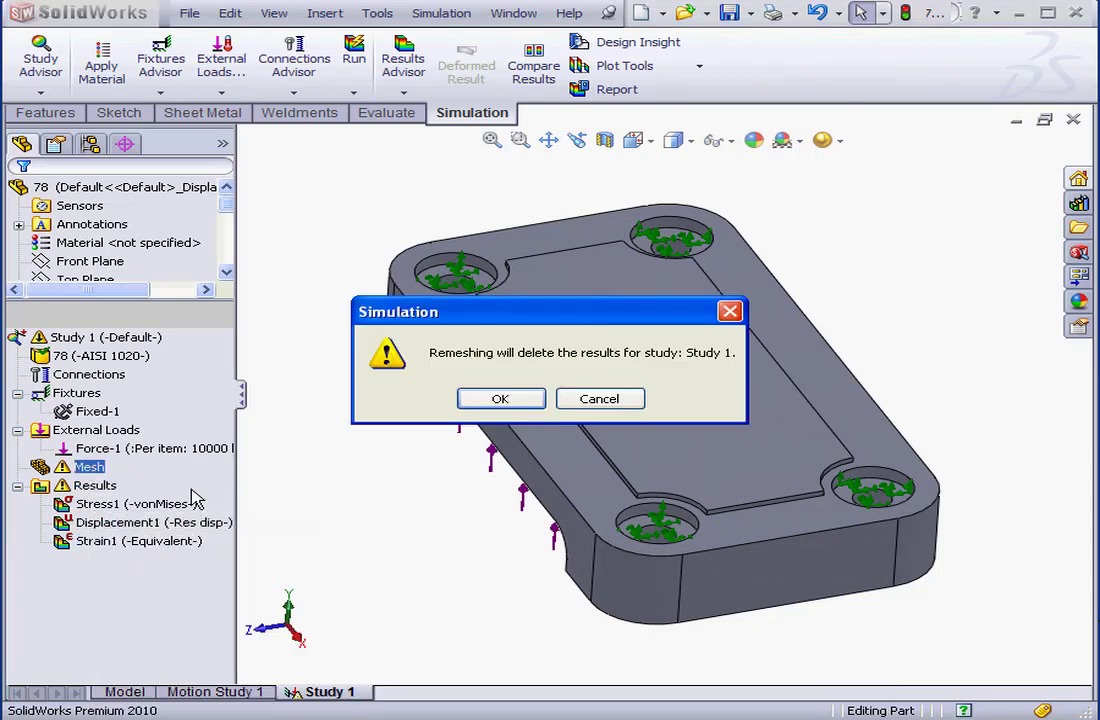
click(499, 399)
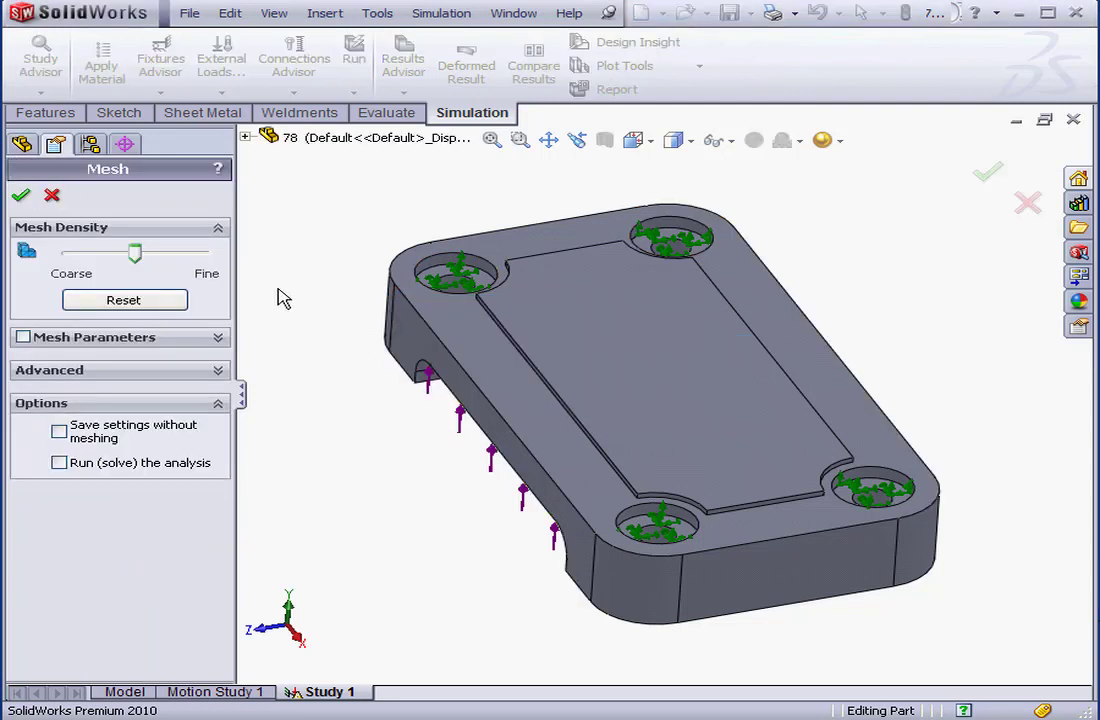
click(155, 302)
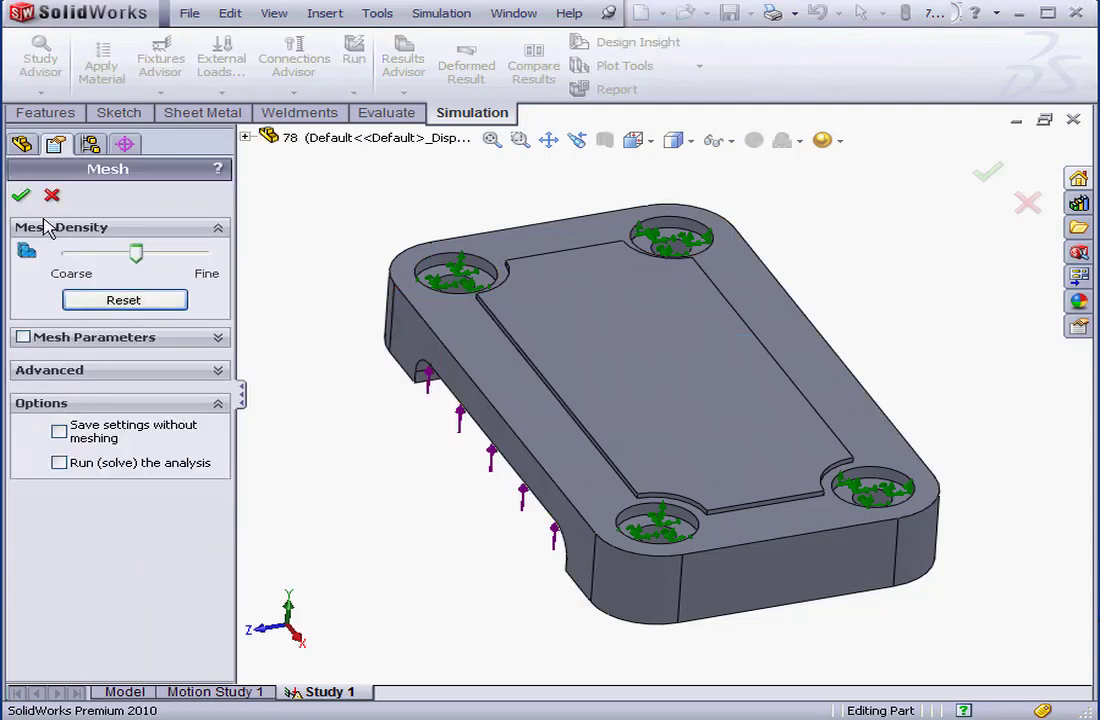
click(22, 196)
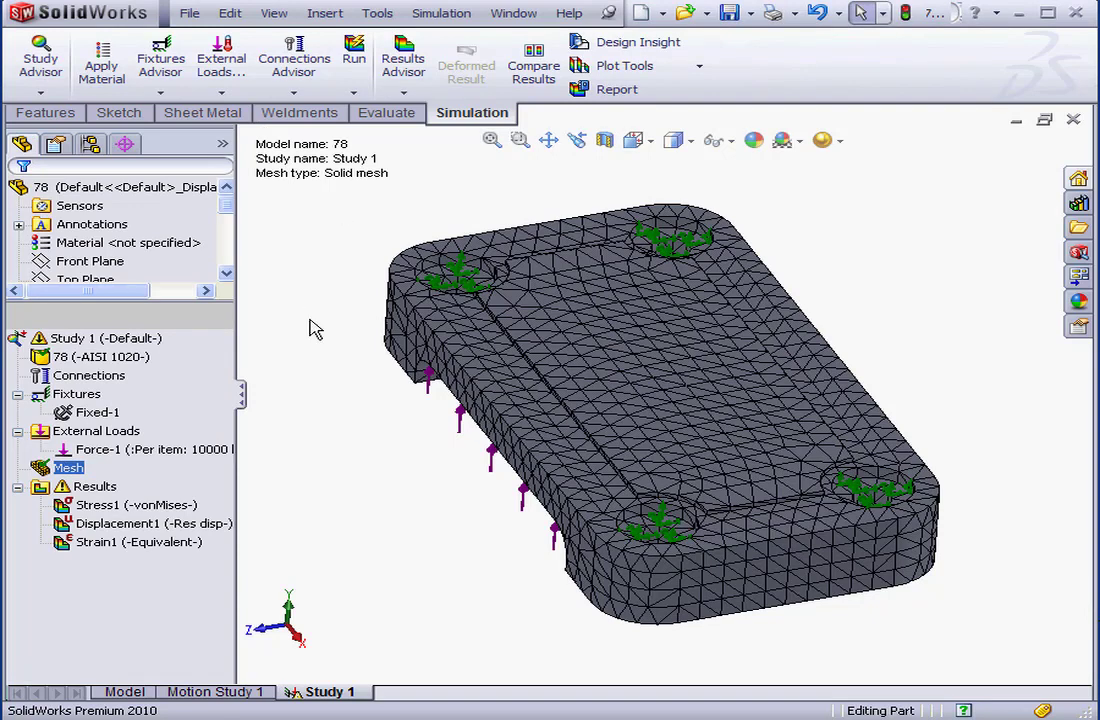
right_click(68, 468)
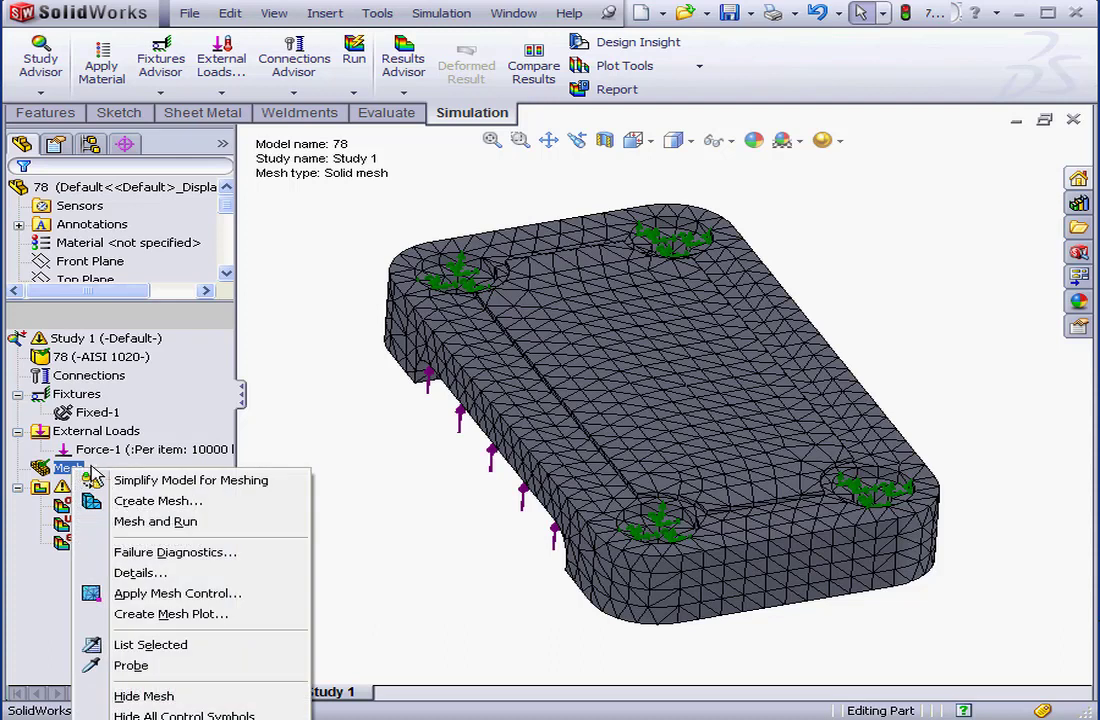
click(140, 573)
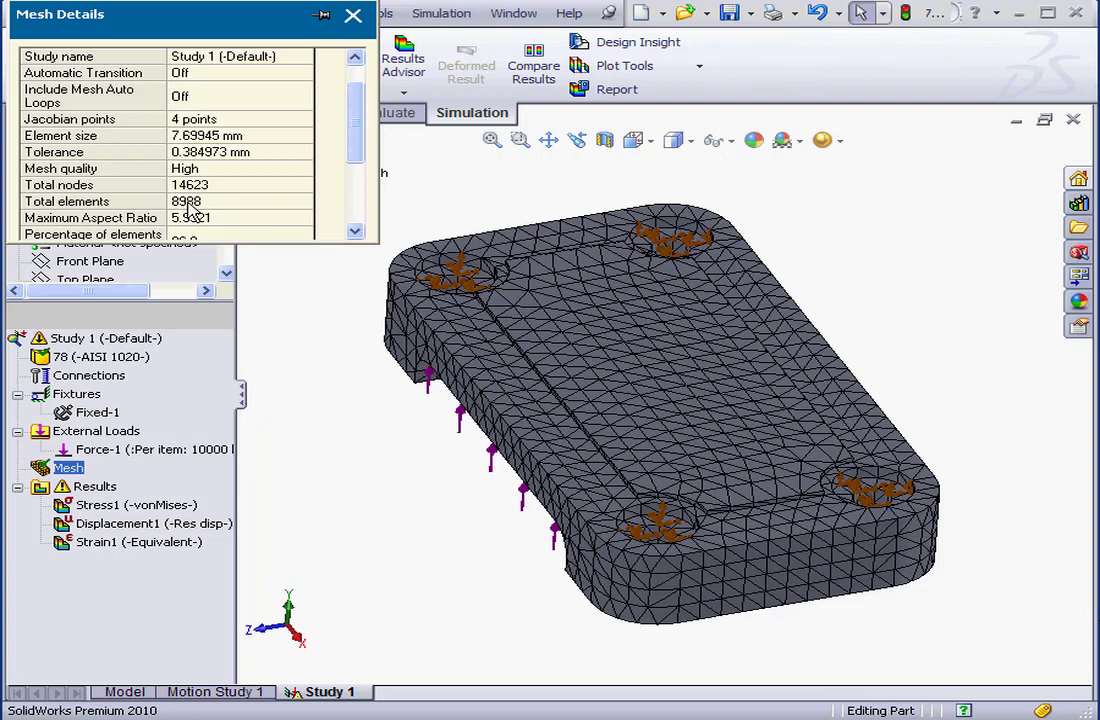
Re-run Study 1 and show the Displacement1 plot, now peaking at 8.700e-002 mm
click(354, 16)
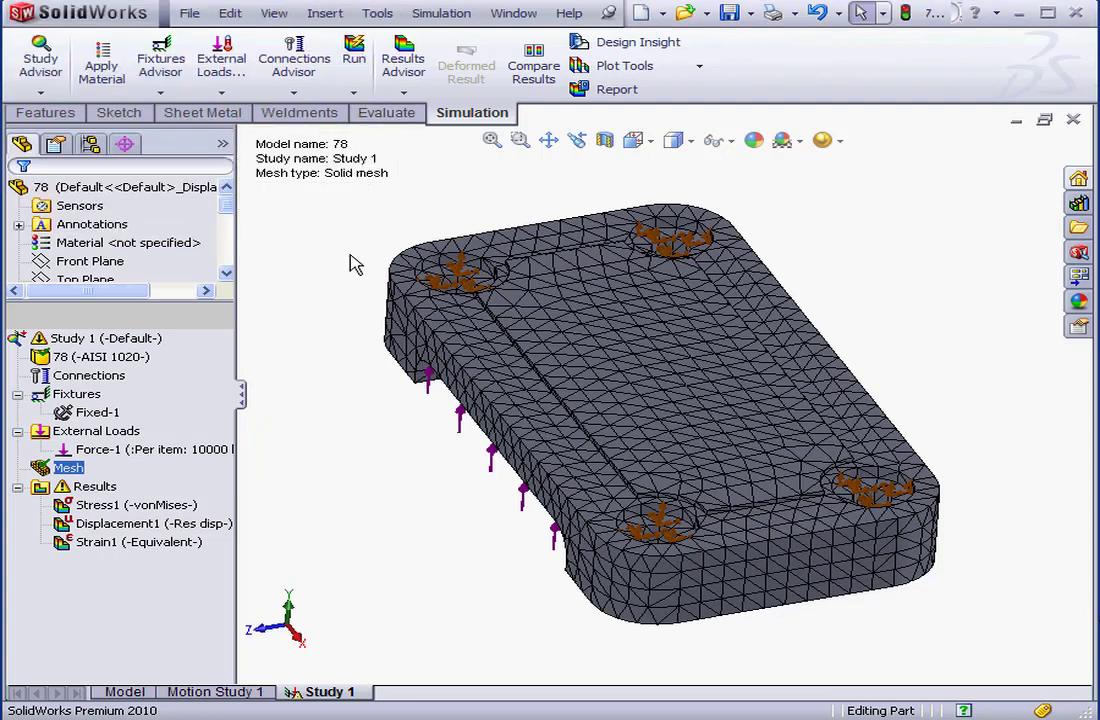
click(354, 52)
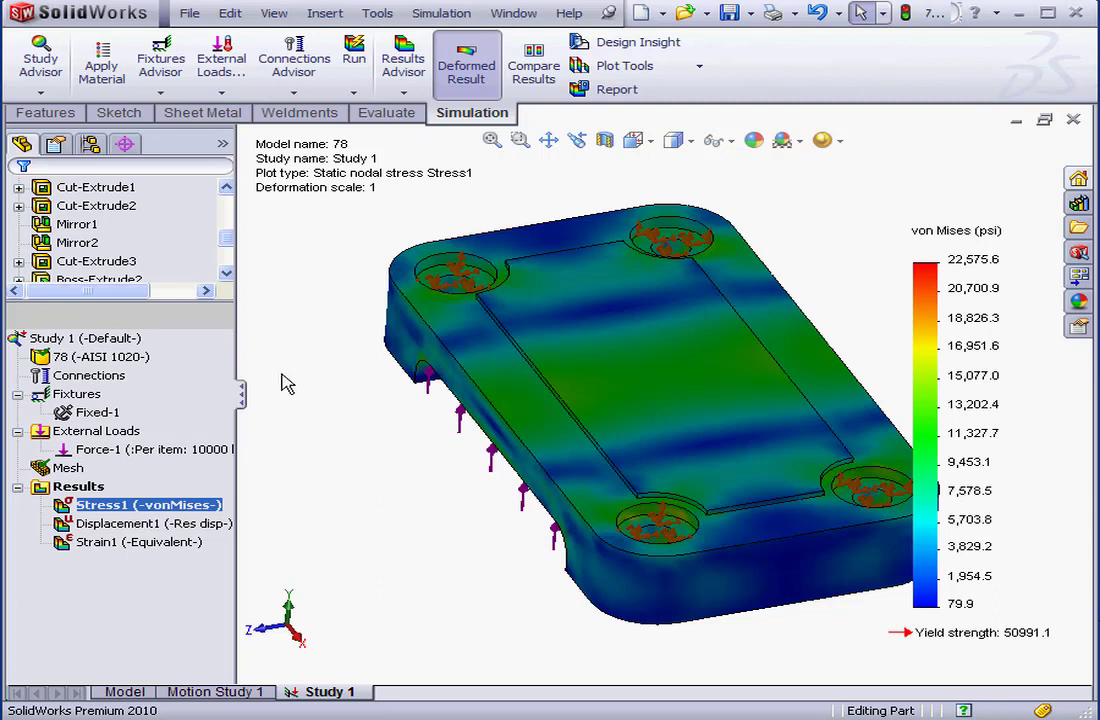
double_click(100, 523)
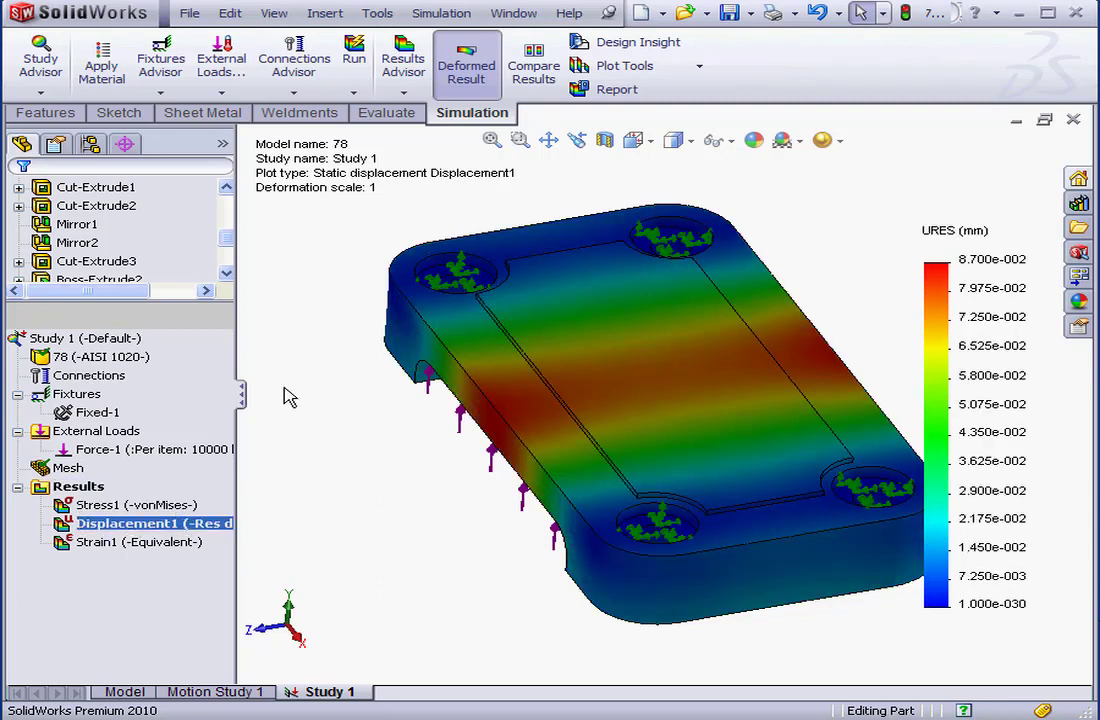